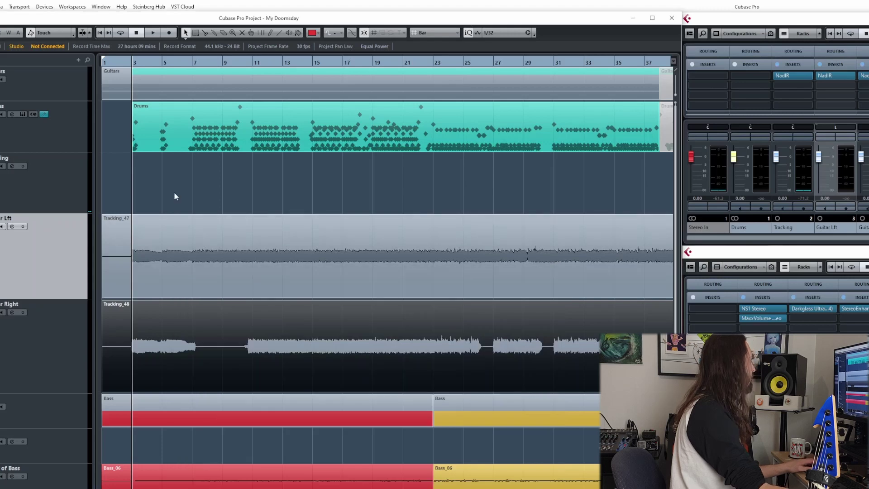
# Play the full mix from about bar 2 to around bar 16
pyautogui.click(116, 62)
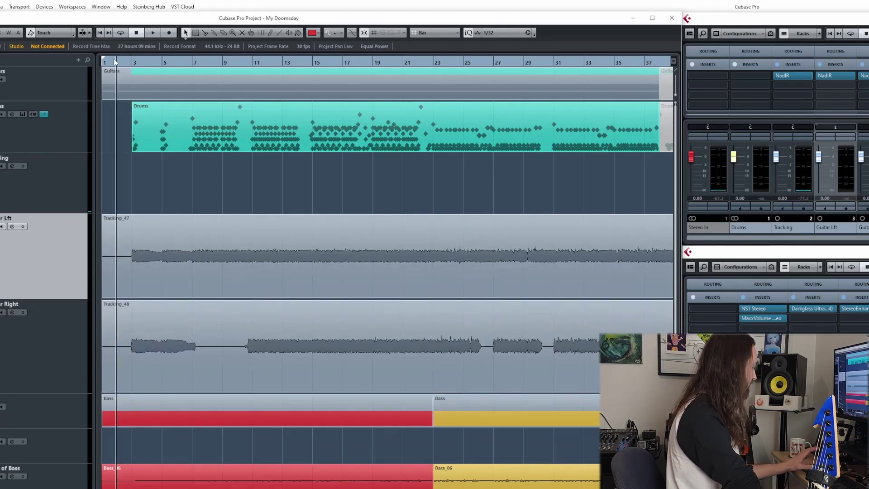
pyautogui.press('space')
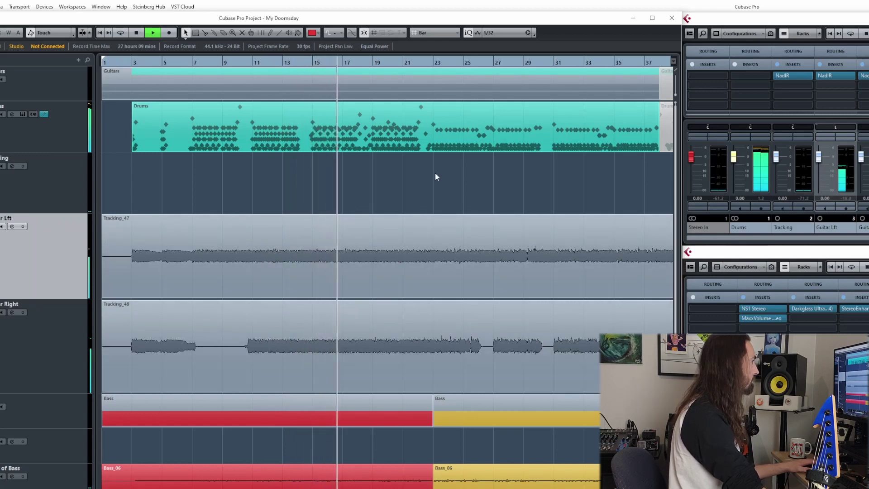
pyautogui.press('space')
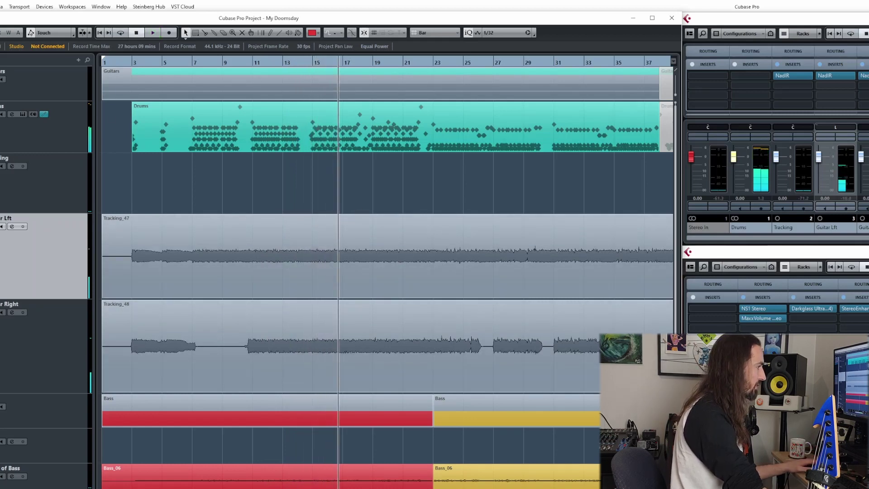
# Solo the Guitars group and play the guitars on their own up to about bar 23
pyautogui.click(775, 370)
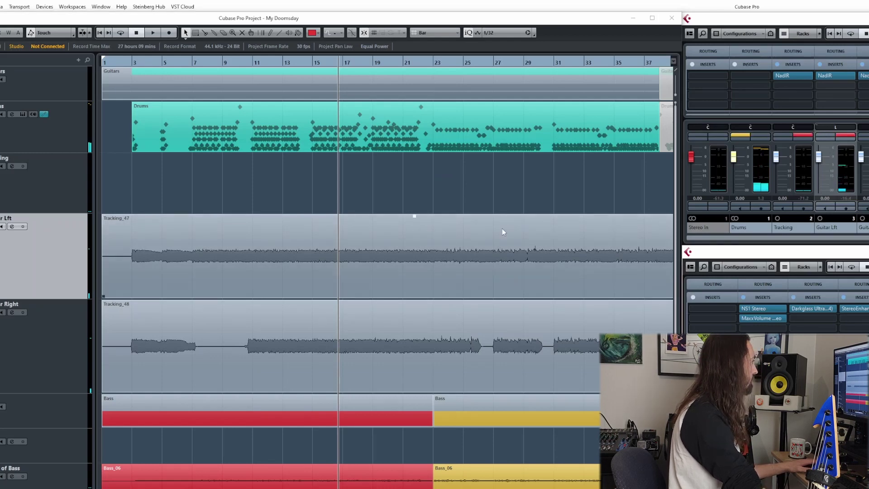
pyautogui.press('space')
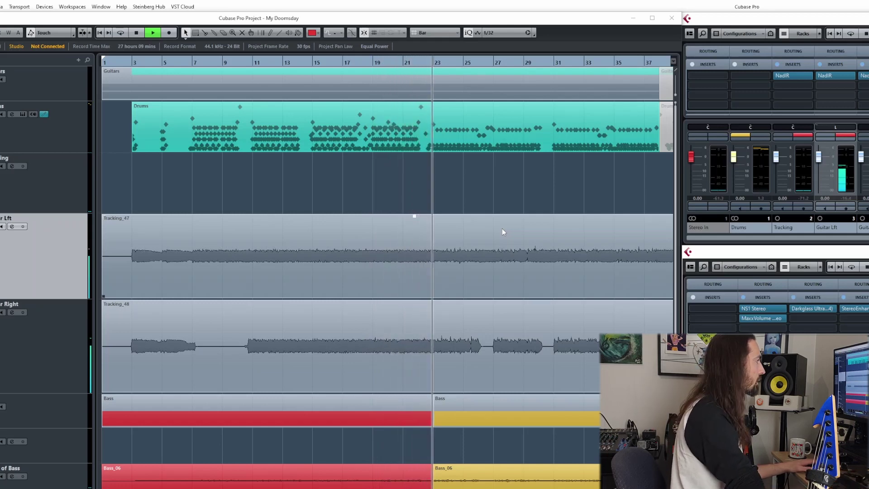
pyautogui.press('space')
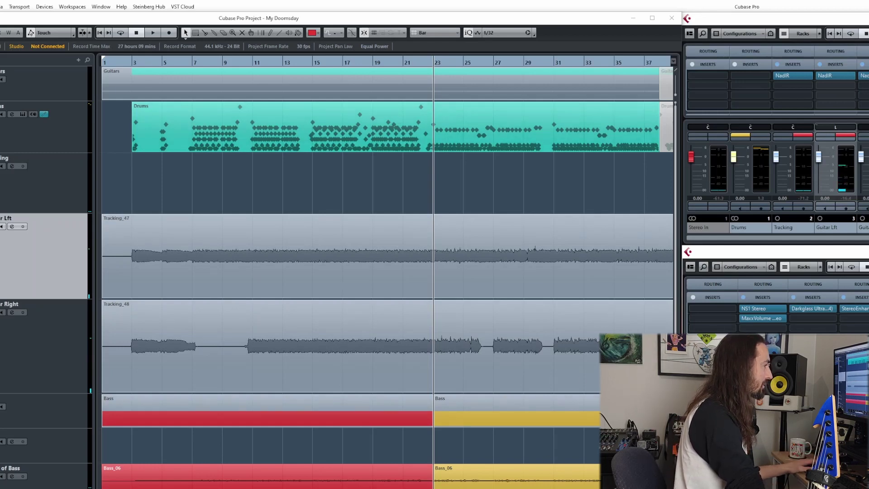
# Open the Guitars group's channel settings and play the soloed guitars to show their spectrum in the equalizer
pyautogui.press('e')
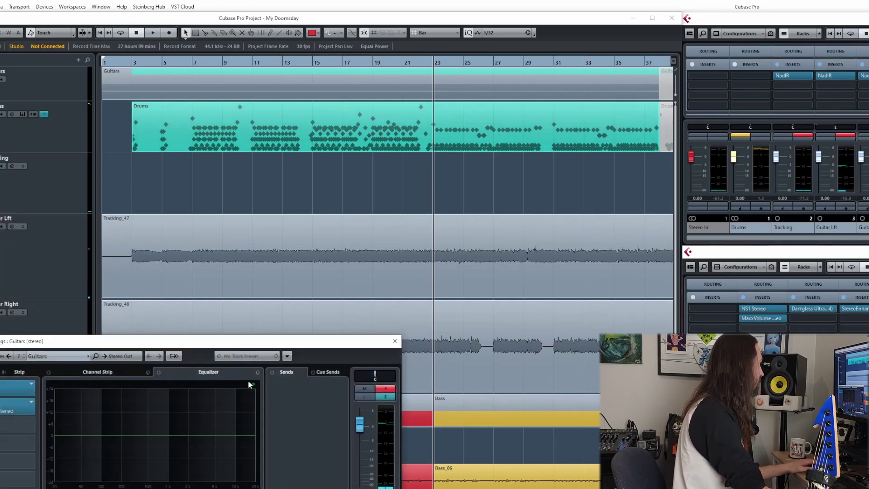
pyautogui.moveTo(227, 345); pyautogui.dragTo(248, 342)
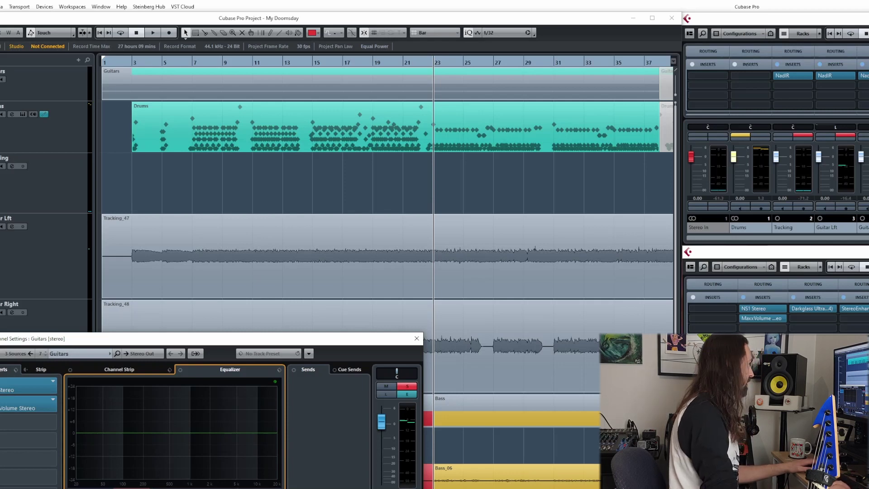
pyautogui.press('space')
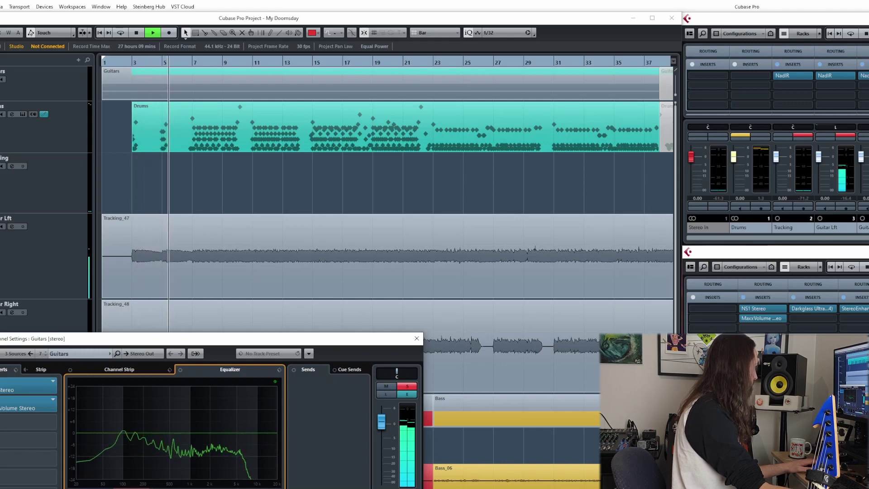
# Add a low-cut filter slightly above 100 Hz with band 1 of the Guitars equalizer and audition it
pyautogui.click(129, 474)
pyautogui.press('space')
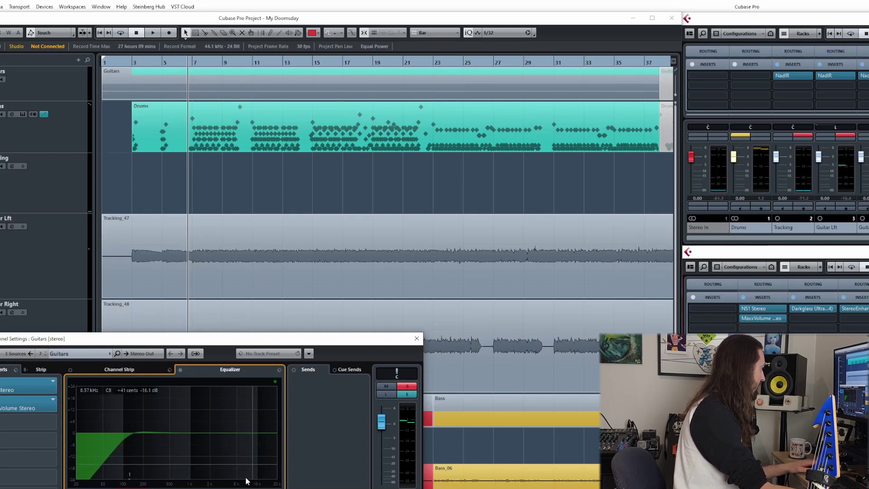
pyautogui.press('space')
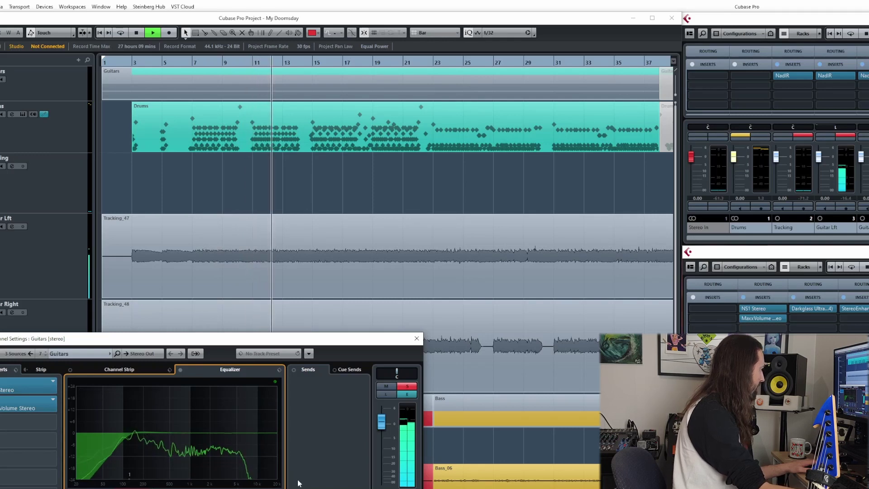
pyautogui.press('space')
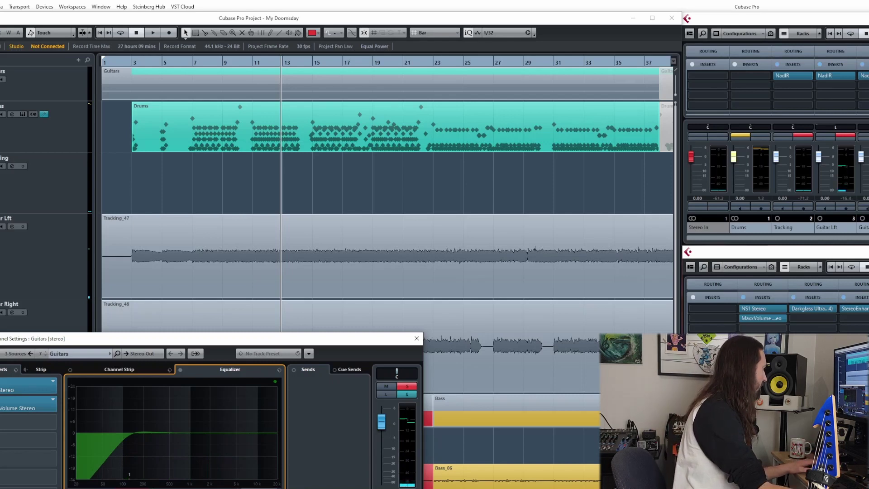
# Add a high-cut filter slightly above 5 kHz with band 4 of the Guitars equalizer and audition the filtered guitars
pyautogui.click(241, 474)
pyautogui.press('space')
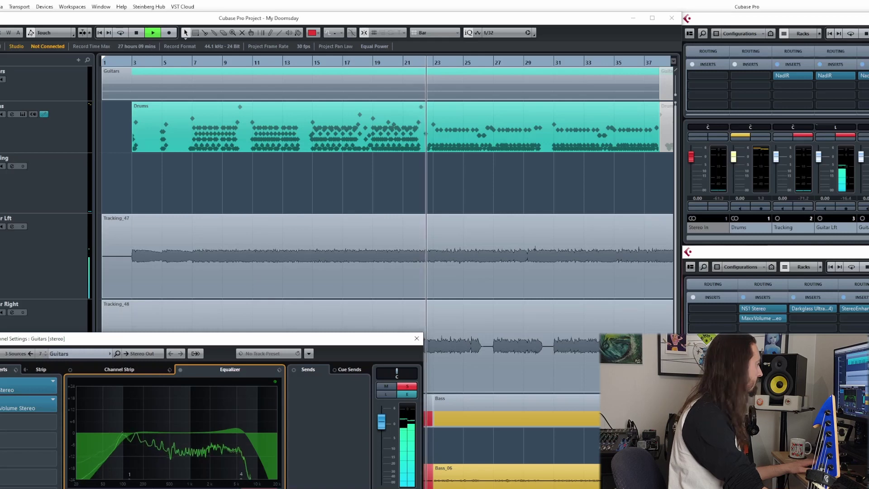
pyautogui.press('space')
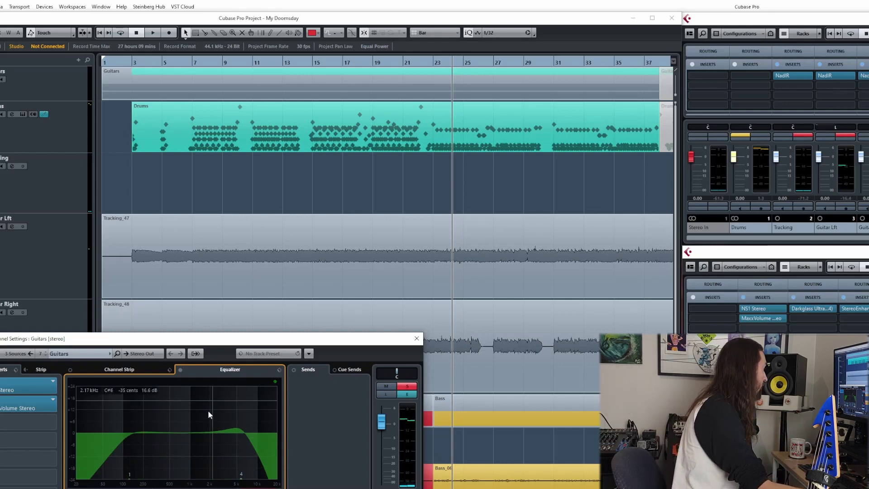
pyautogui.moveTo(242, 431)
pyautogui.mouseDown()
pyautogui.moveTo(239, 418)
pyautogui.moveTo(209, 413)
pyautogui.moveTo(231, 431)
pyautogui.mouseUp()
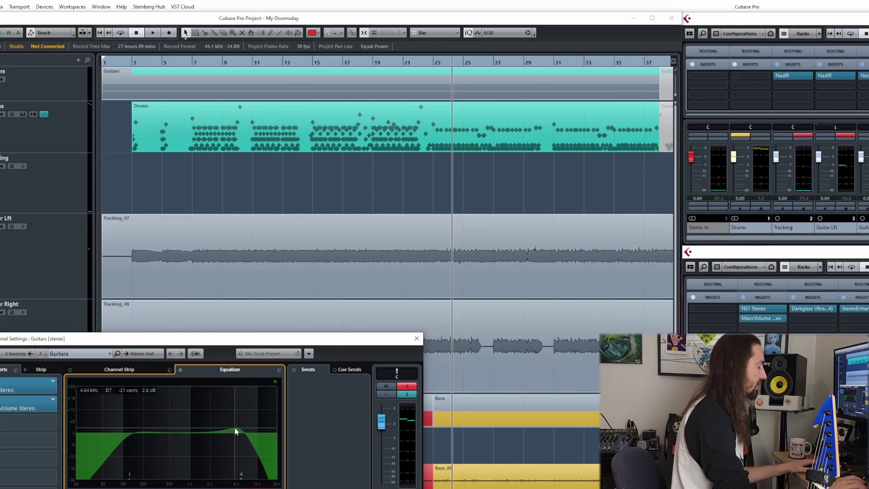
pyautogui.press('KP_Multiply')
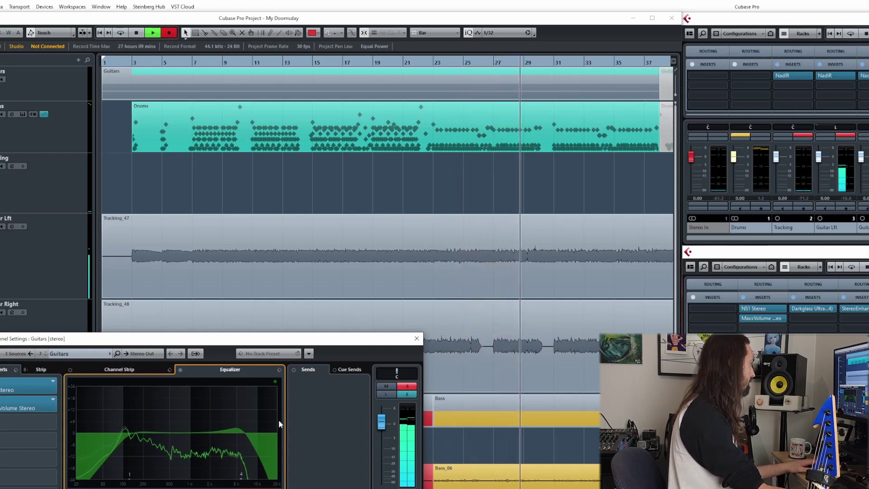
pyautogui.press('space')
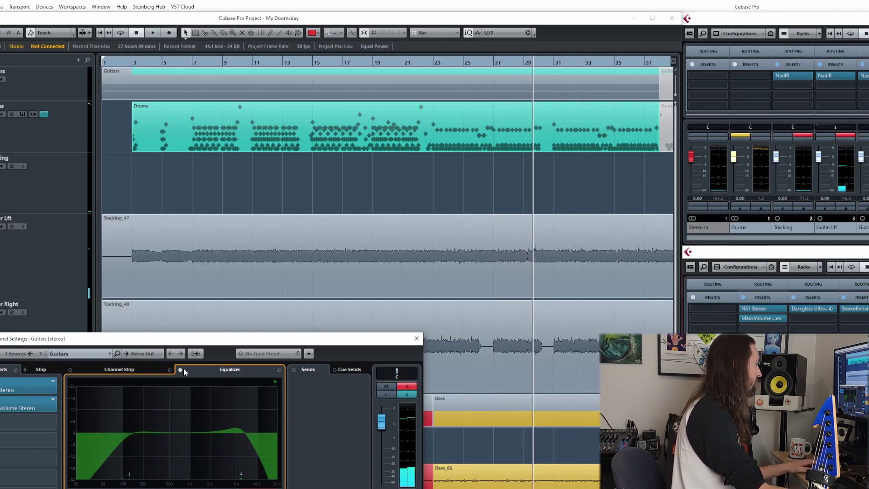
# Compare the guitars with the equalizer bypassed and active during playback, leaving it active
pyautogui.press('space')
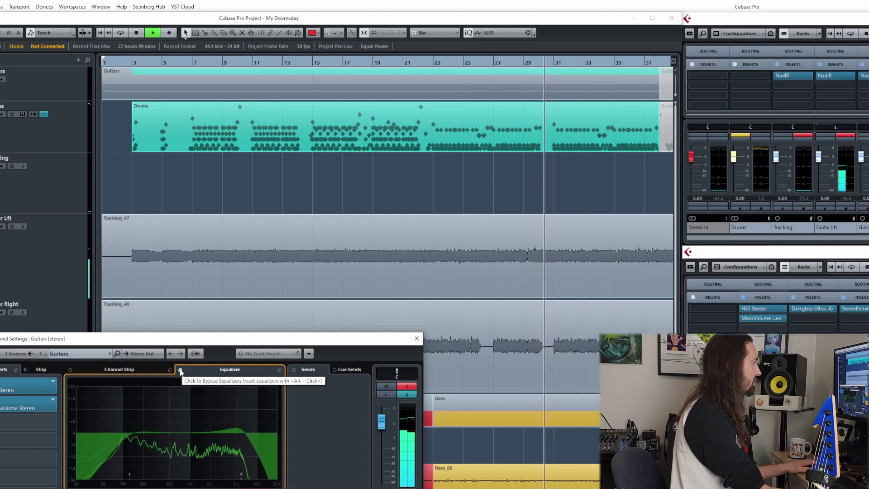
pyautogui.click(180, 370)
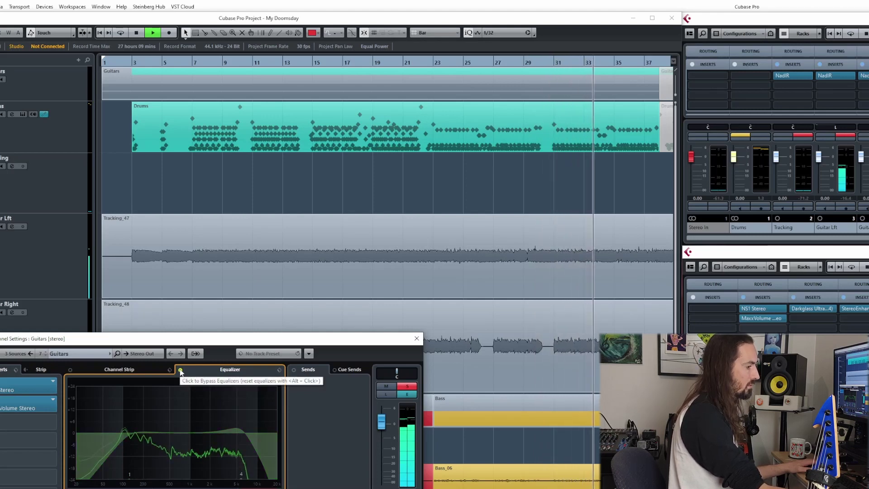
pyautogui.click(180, 371)
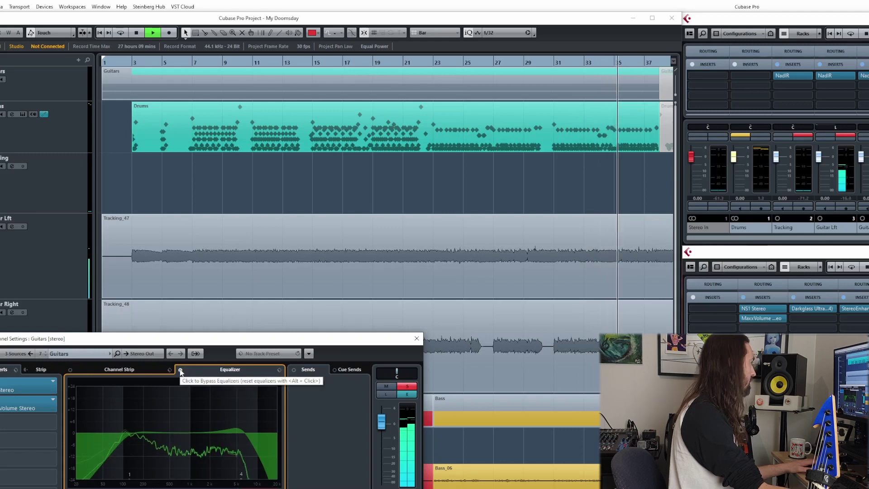
pyautogui.click(318, 419)
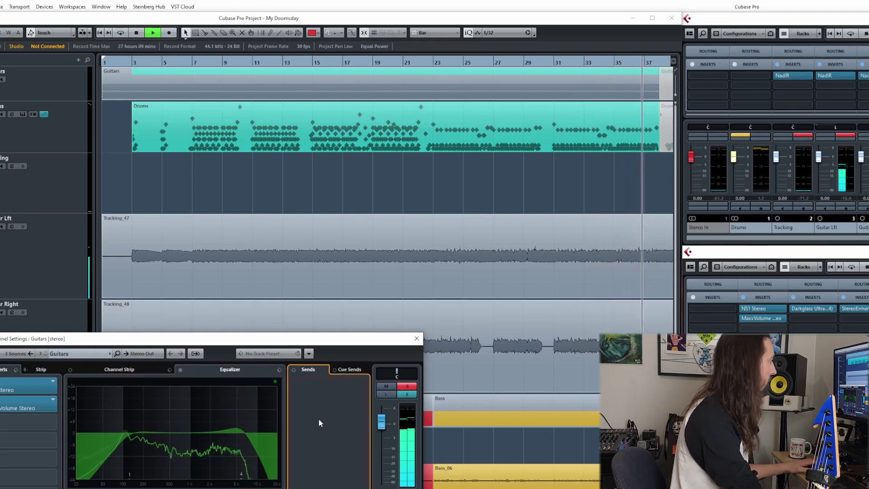
pyautogui.press('space')
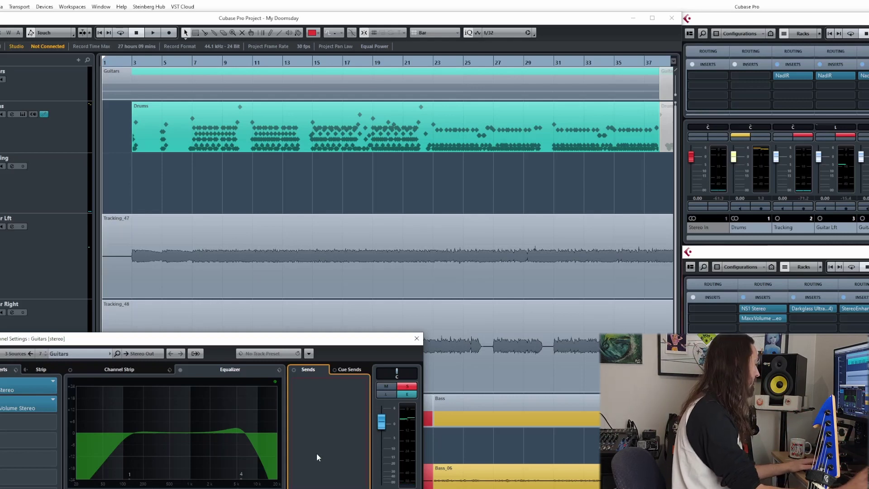
# Open the NS1 Stereo insert on Guitars and compare the sound with the noise suppressor off and on
pyautogui.click(17, 383)
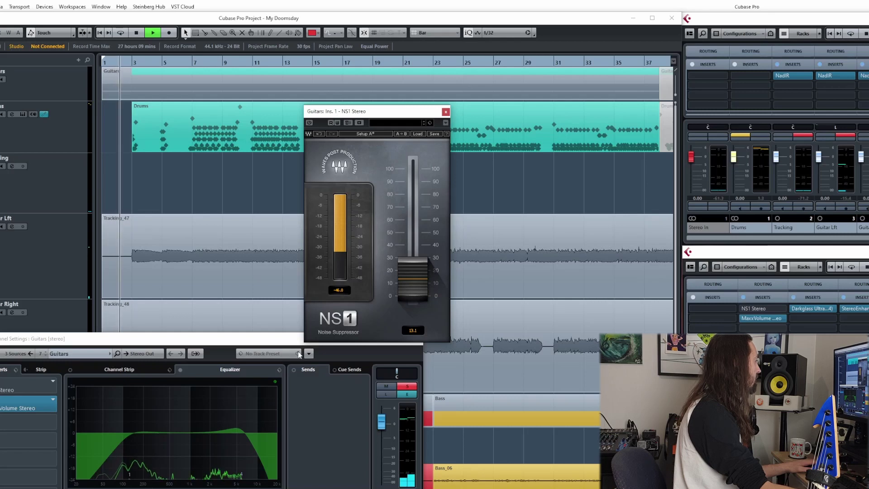
pyautogui.press('space')
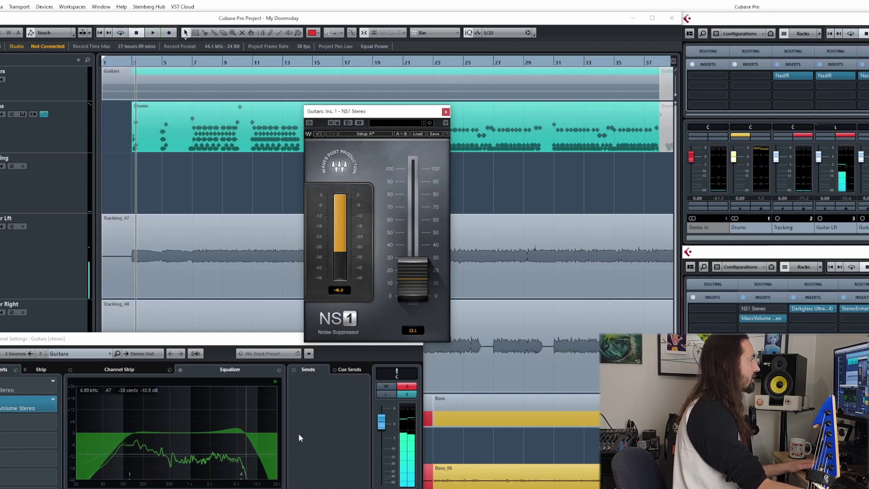
pyautogui.click(311, 122)
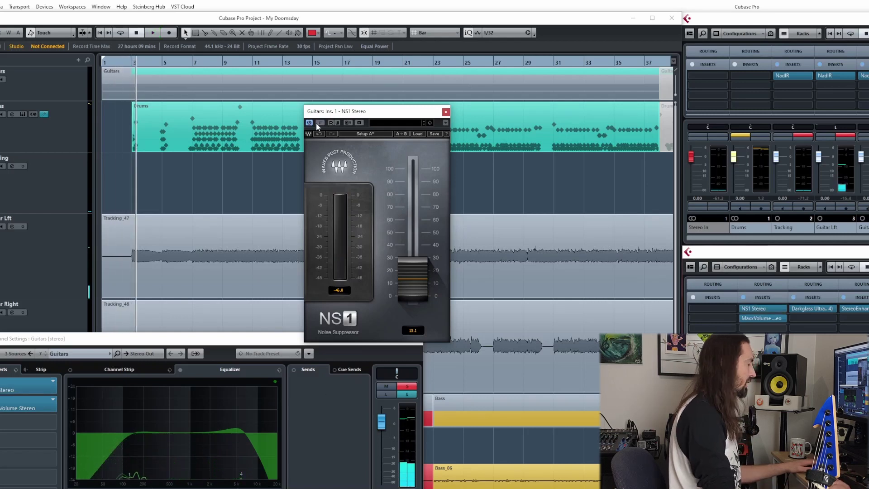
pyautogui.press('space')
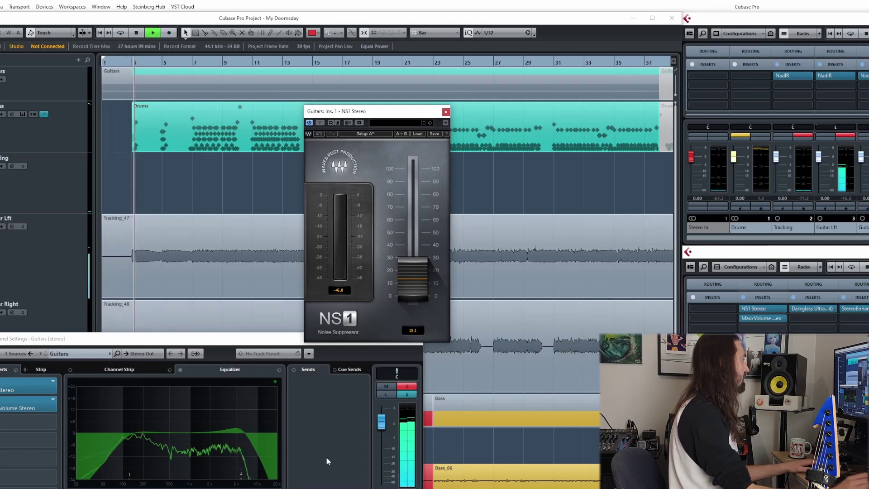
pyautogui.press('space')
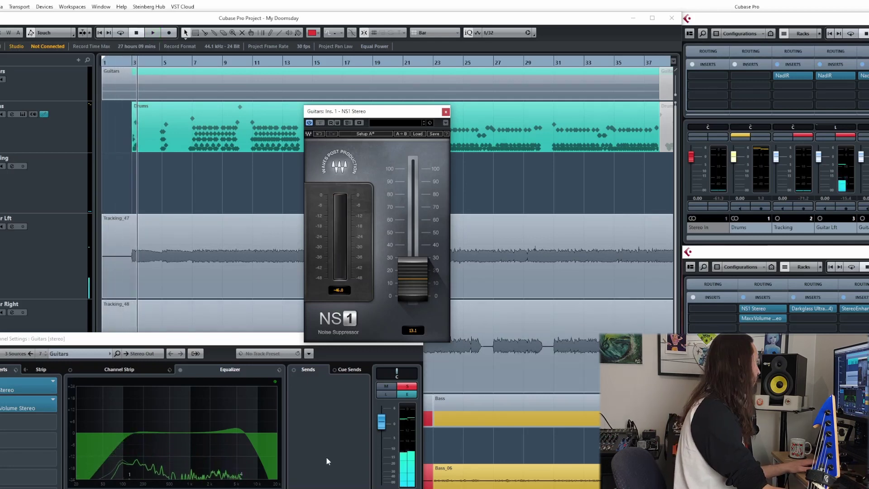
# Open the MaxxVolume Stereo insert on Guitars, close the NS1 window and move MaxxVolume clear of the channel settings
pyautogui.click(15, 408)
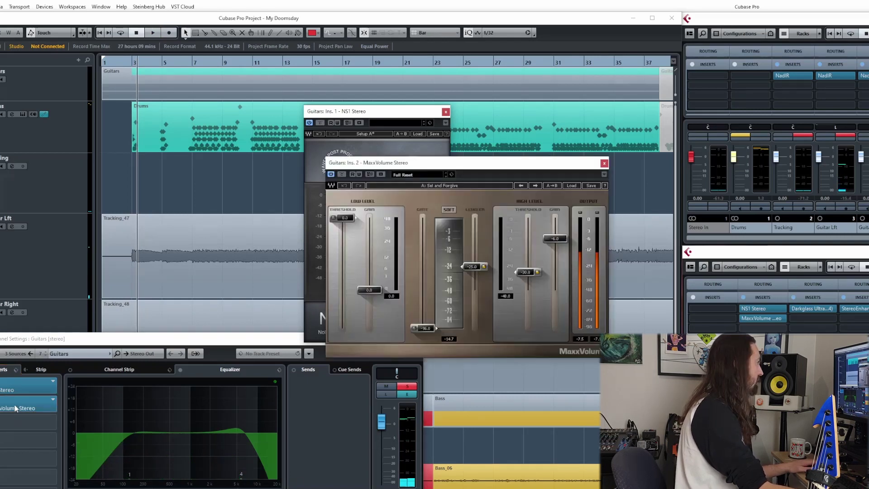
pyautogui.click(446, 112)
pyautogui.click(446, 111)
pyautogui.moveTo(353, 162); pyautogui.dragTo(97, 76)
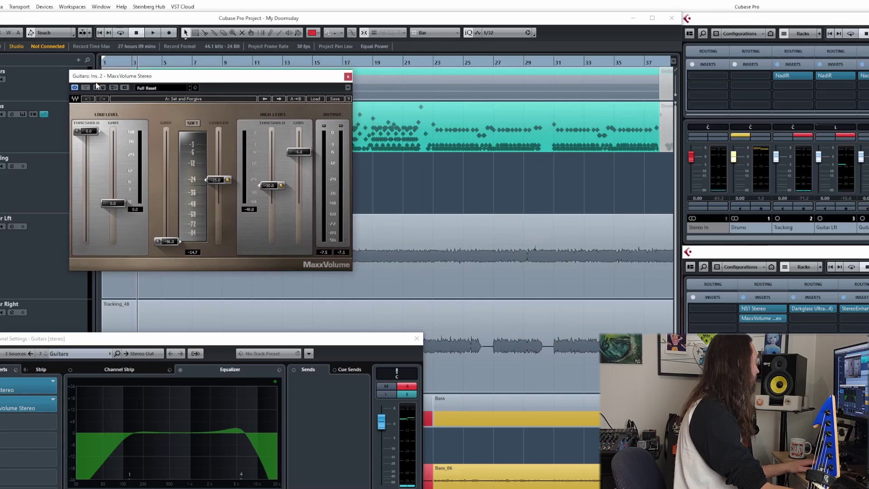
# Compare the guitars with MaxxVolume off and on during playback, leave it on and close the plug-in window
pyautogui.click(74, 88)
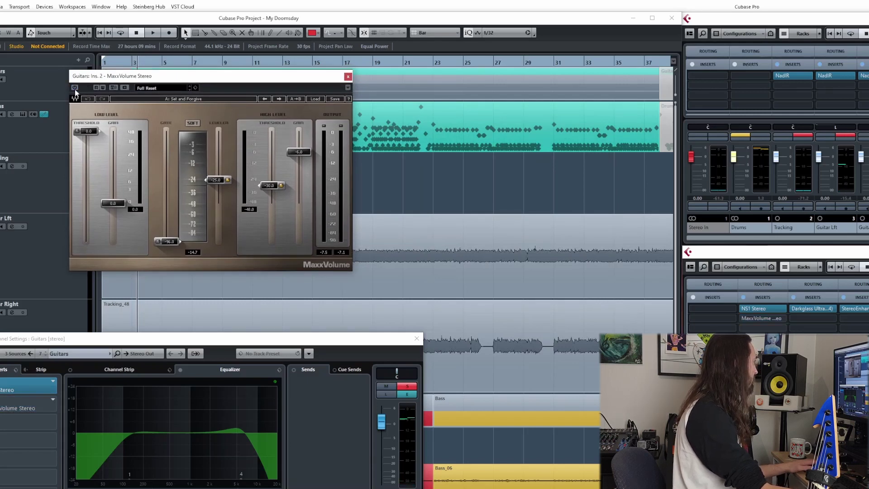
pyautogui.press('space')
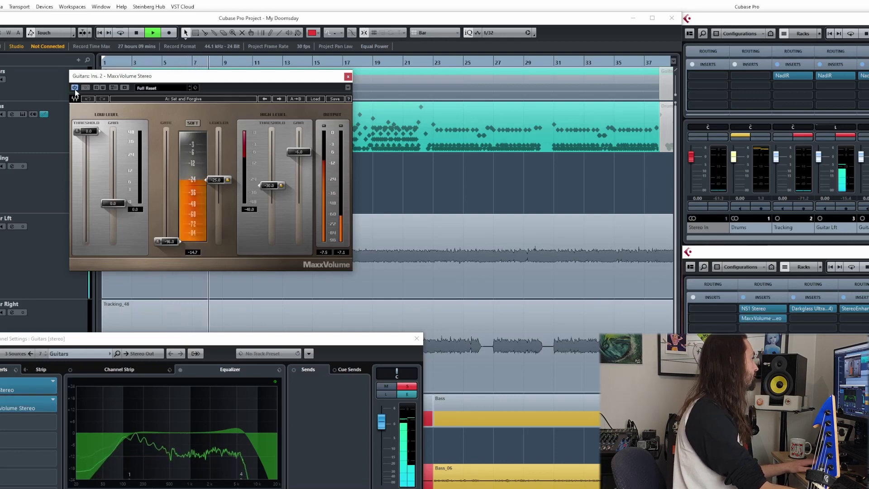
pyautogui.click(75, 88)
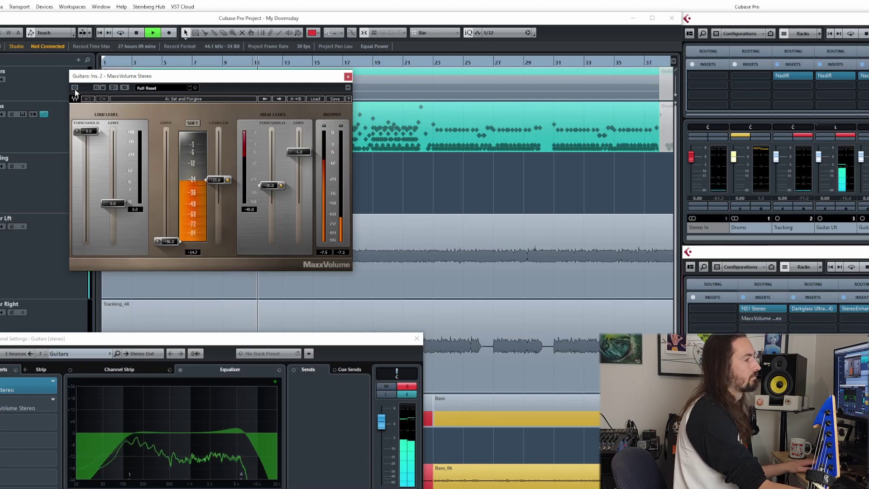
pyautogui.click(74, 88)
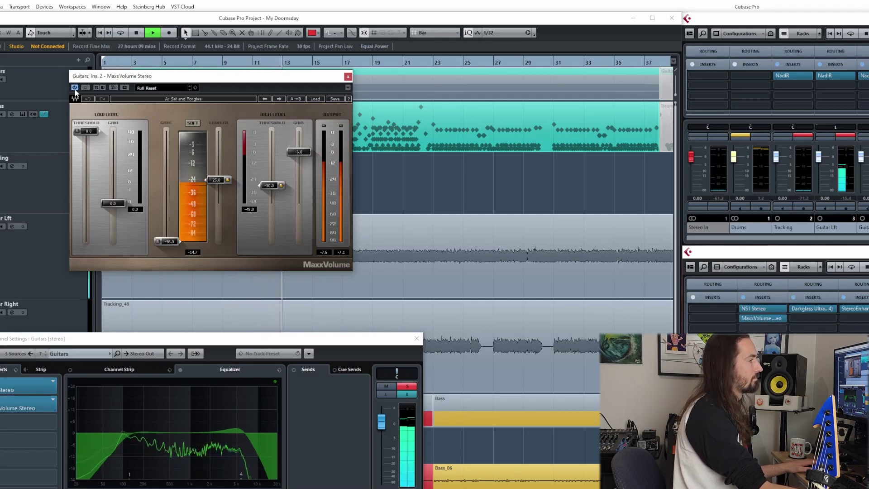
pyautogui.press('space')
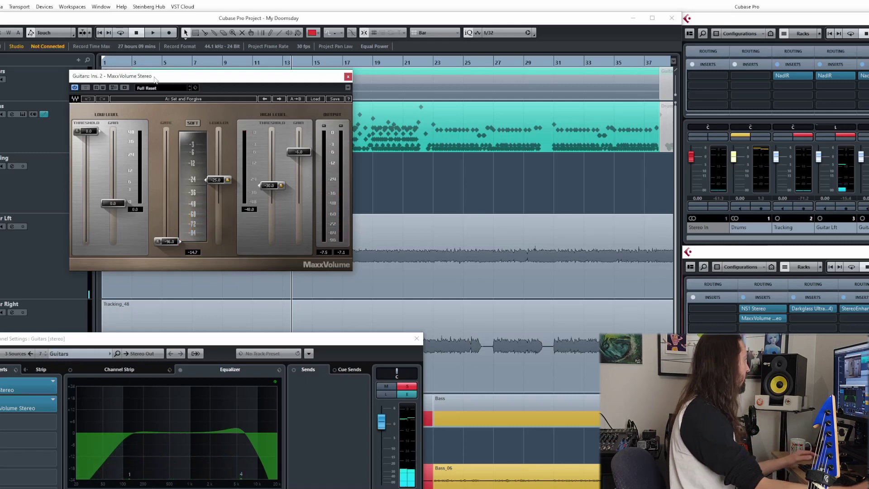
pyautogui.click(347, 77)
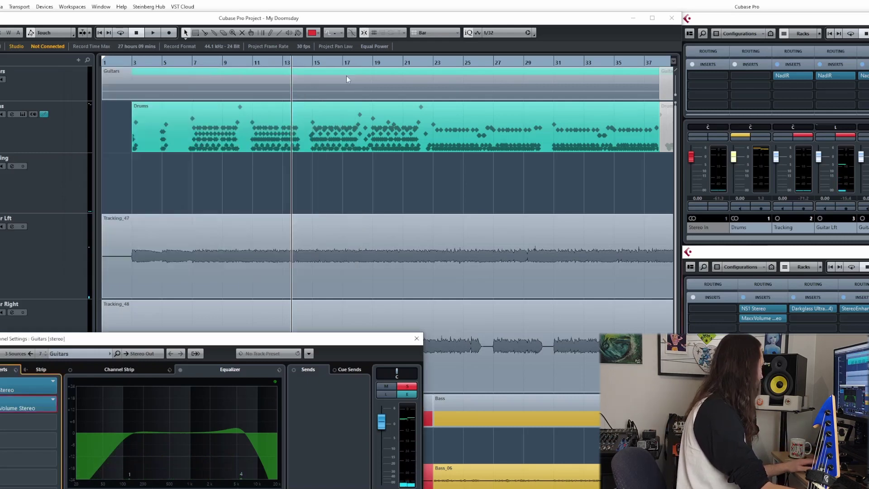
# Move MaxxVolume Stereo down one insert slot on Guitars and load SSLGChannel Stereo in the freed second slot
pyautogui.moveTo(17, 406); pyautogui.dragTo(13, 424)
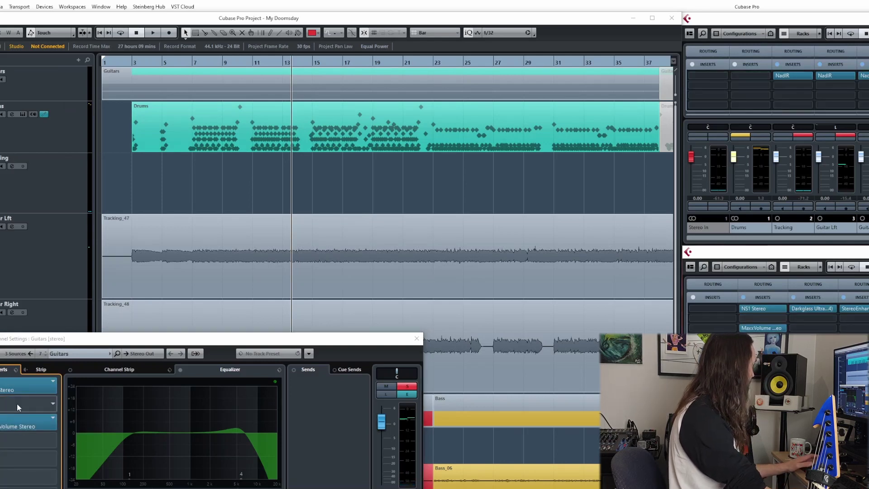
pyautogui.click(17, 406)
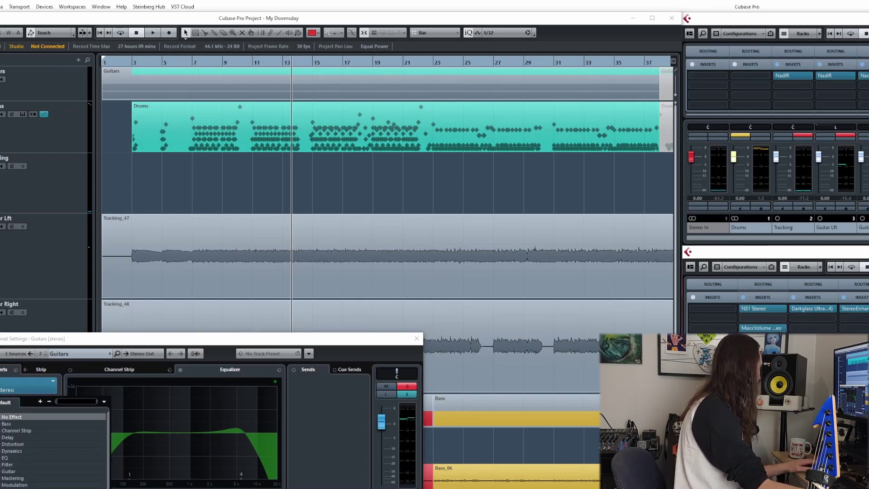
pyautogui.click(17, 431)
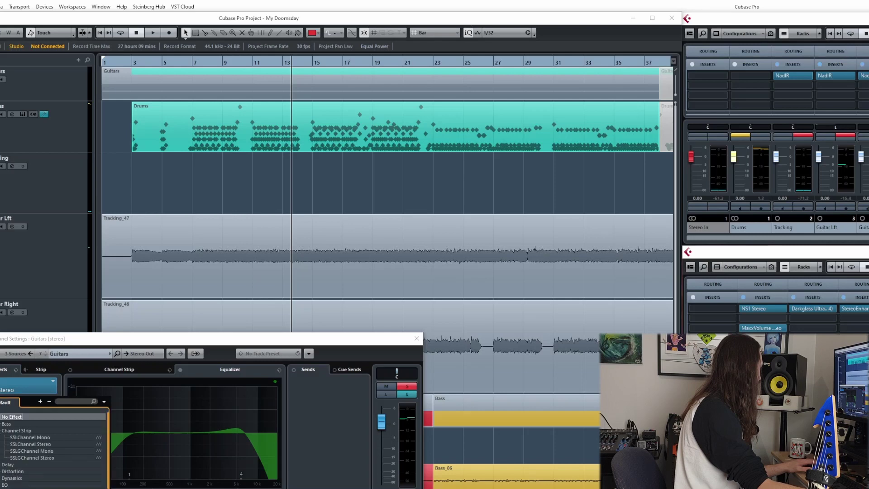
pyautogui.click(37, 458)
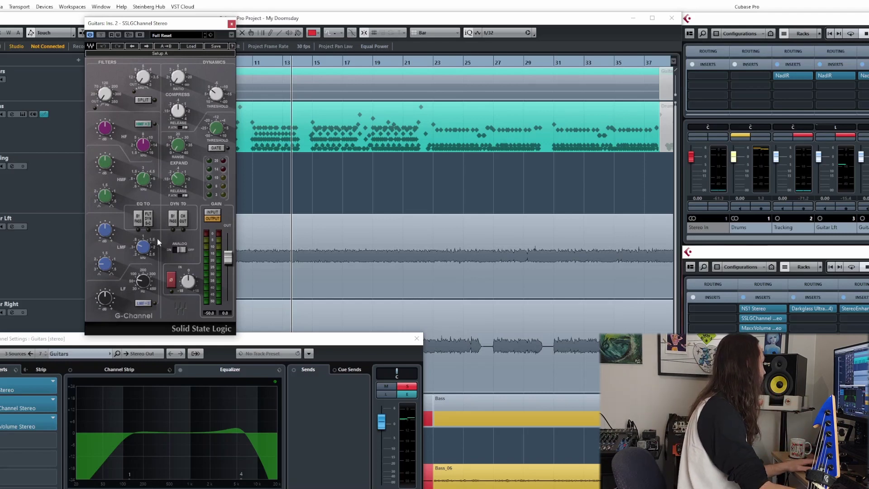
# Load the saved preset file Guitars.xps from Documents into the SSLGChannel plug-in
pyautogui.click(192, 47)
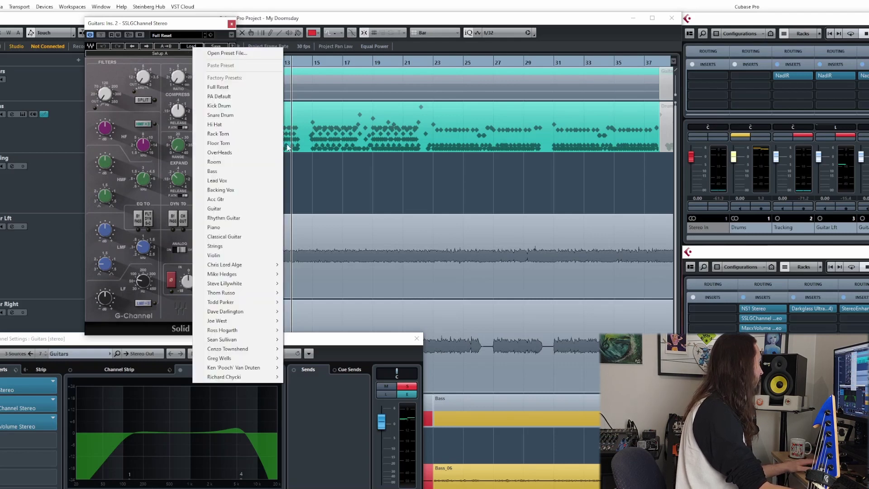
pyautogui.click(226, 53)
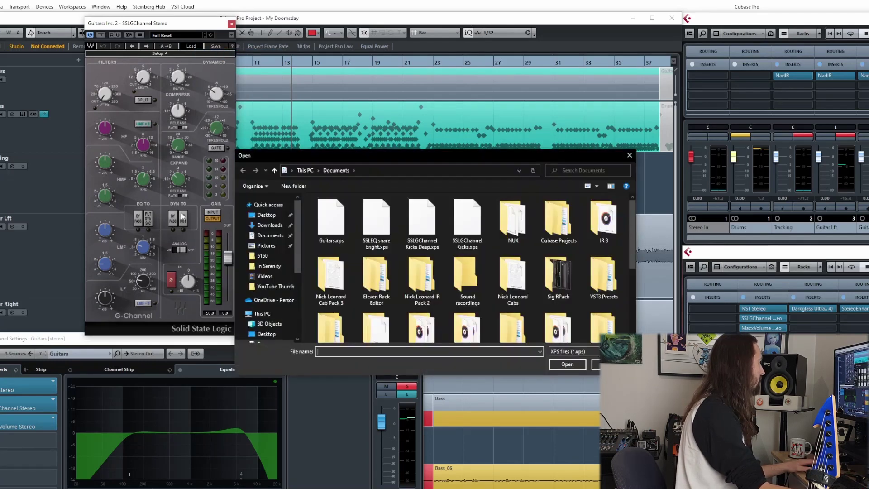
pyautogui.doubleClick(329, 223)
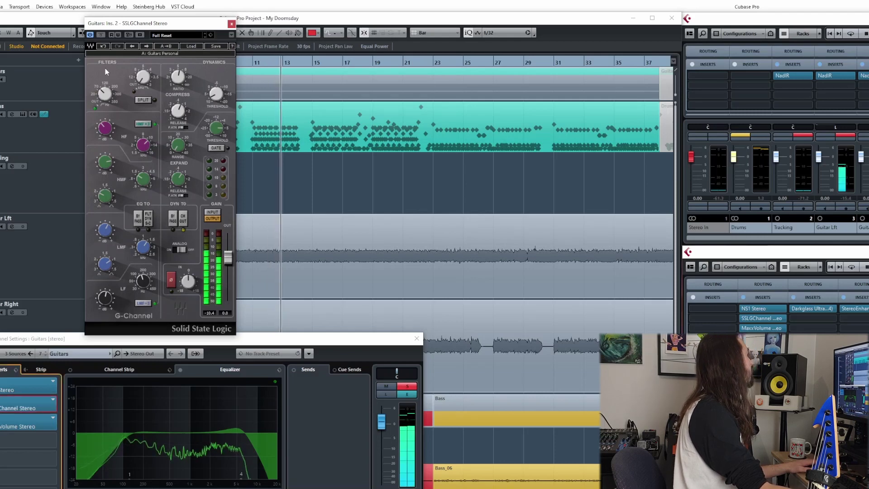
# Compare the guitars with SSLGChannel off and on, first soloed and in the full mix, leaving it on, and stop playback
pyautogui.click(90, 35)
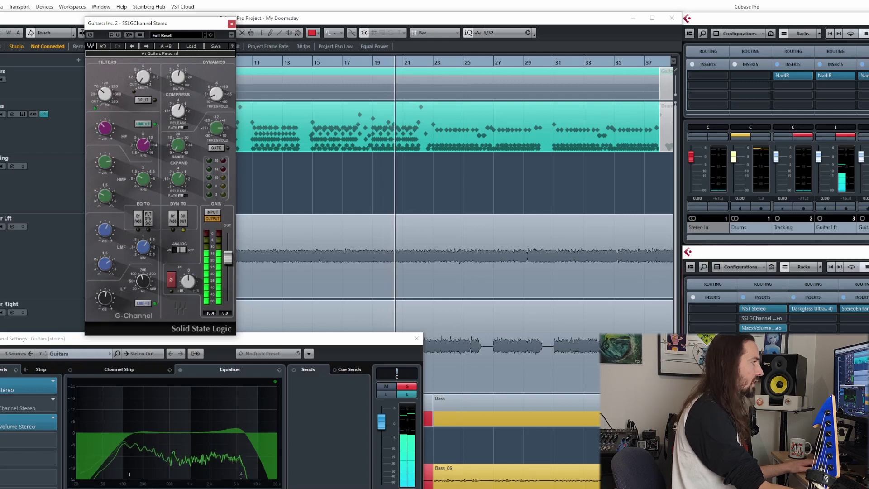
pyautogui.press('s')
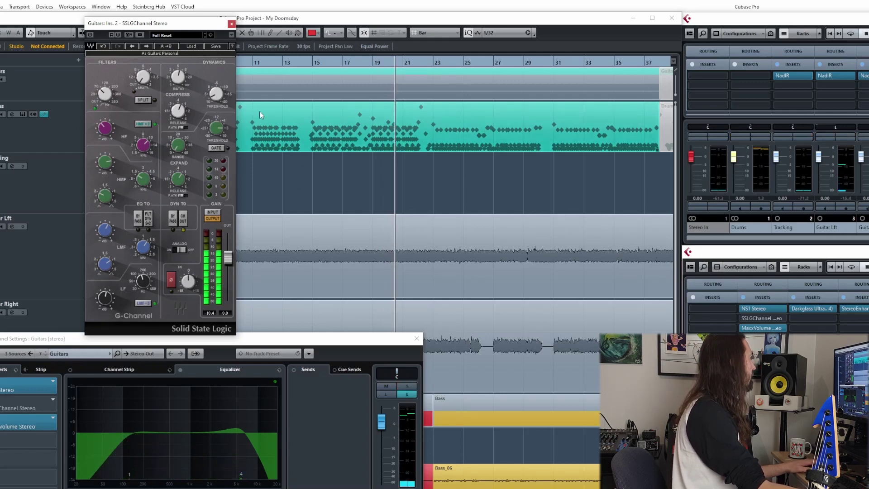
pyautogui.click(90, 35)
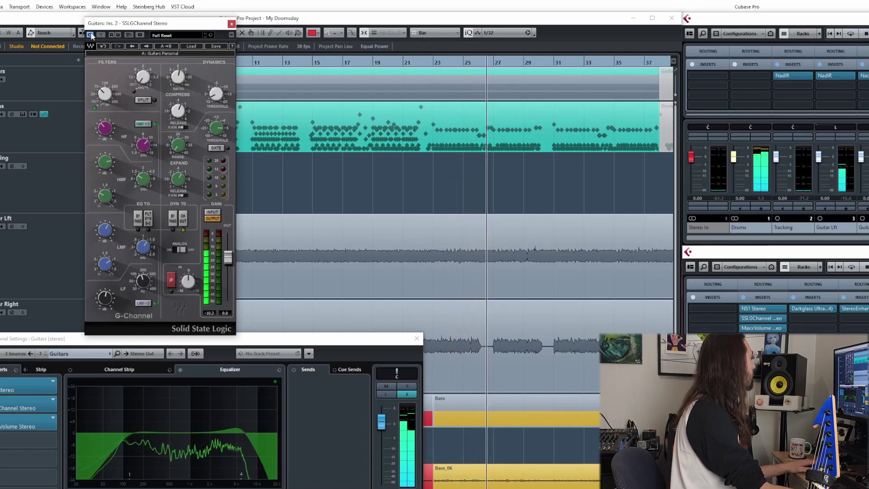
pyautogui.click(90, 34)
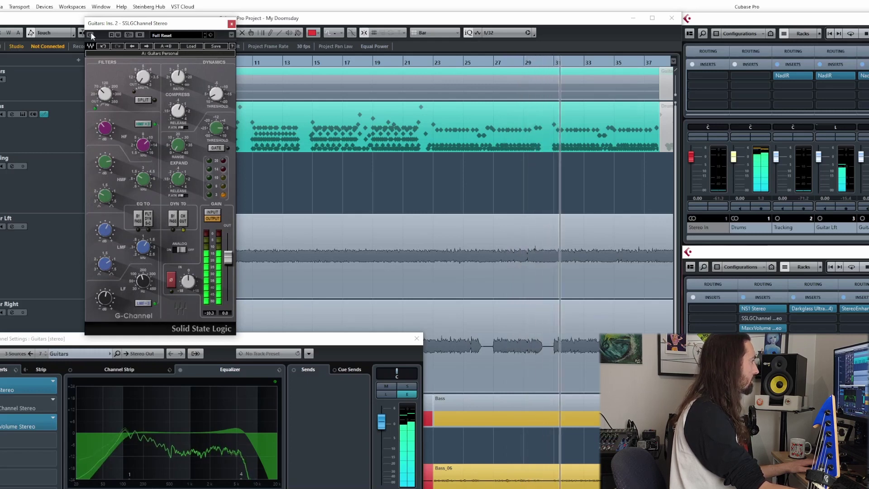
pyautogui.click(90, 35)
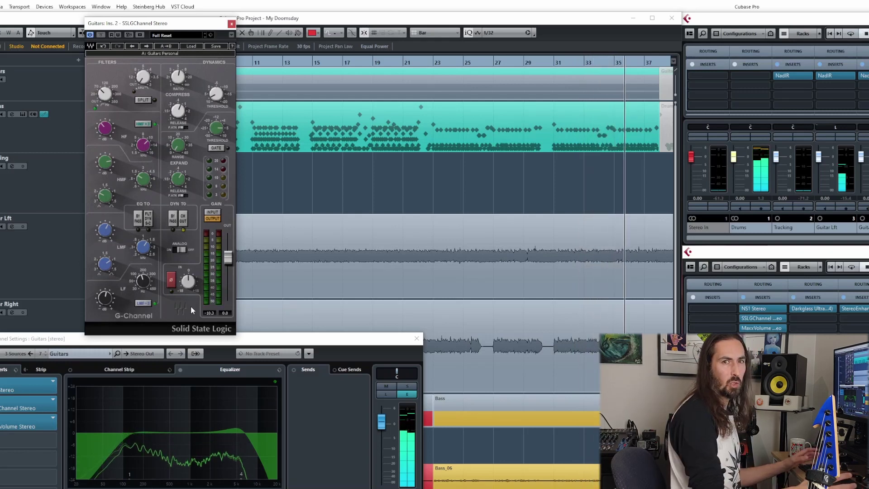
pyautogui.press('space')
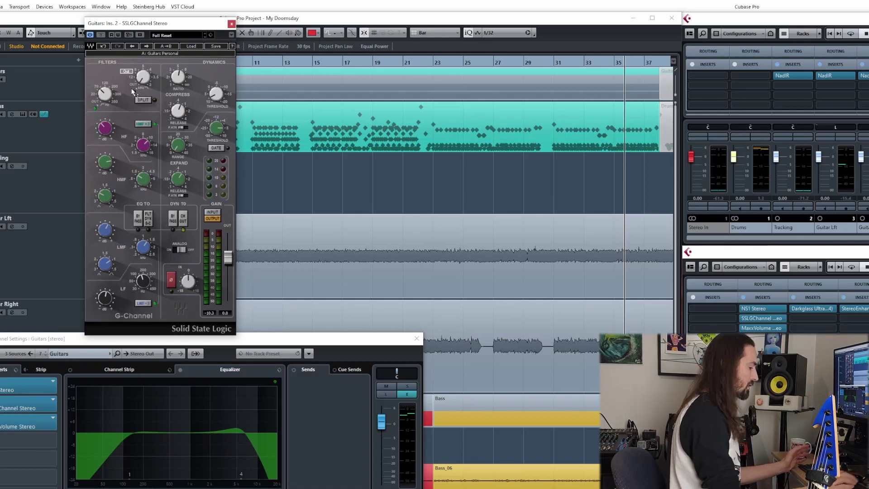
# Solo Guitars, start playback and adjust the gain and frequency of the SSLGChannel's HMF band by ear
pyautogui.click(406, 387)
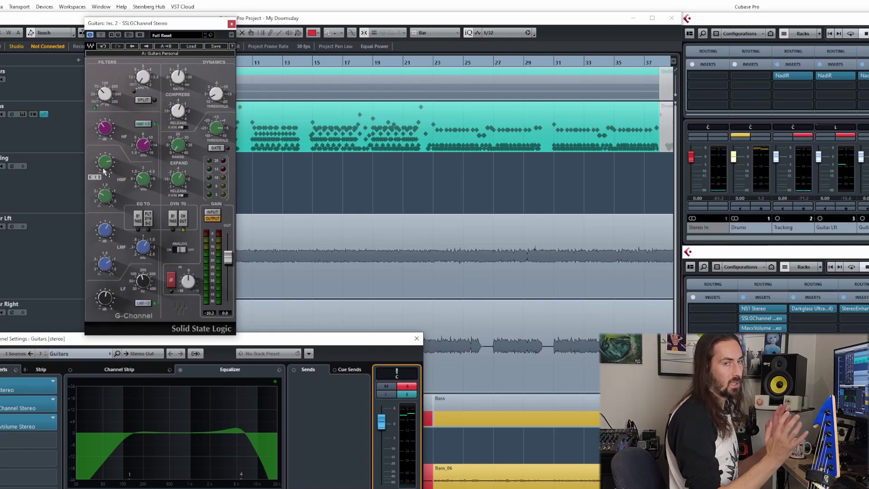
pyautogui.press('space')
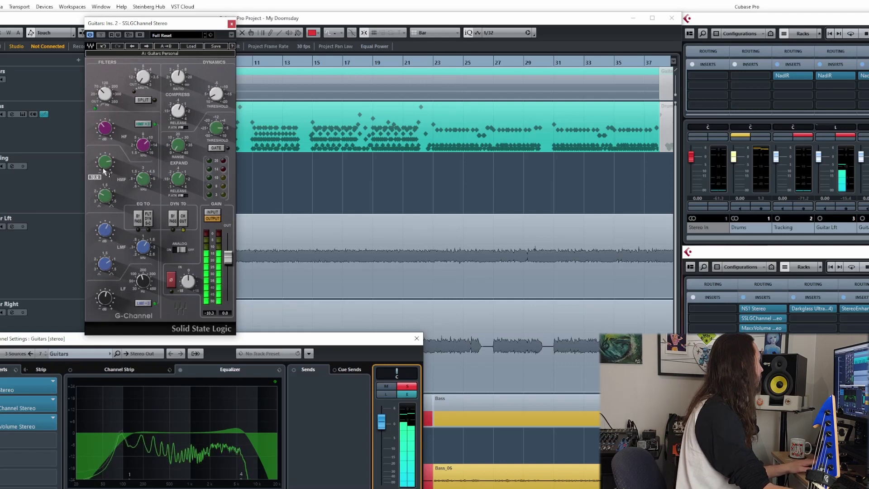
pyautogui.moveTo(102, 166); pyautogui.dragTo(102, 163)
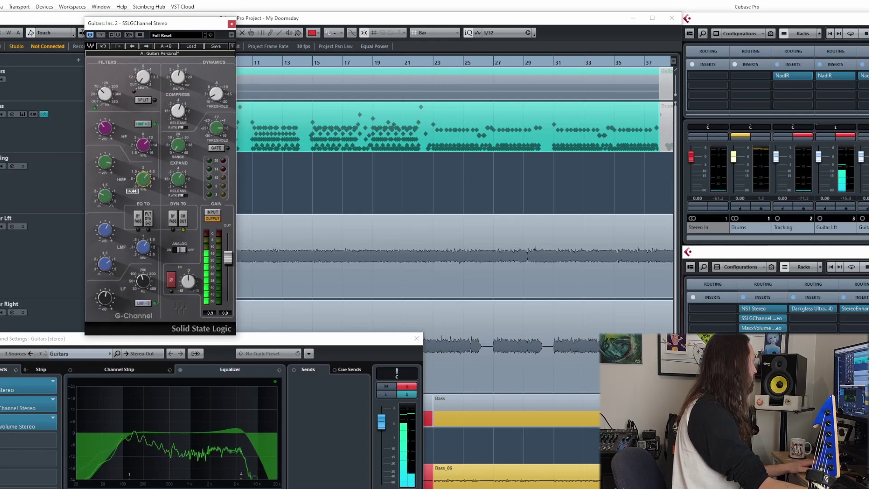
pyautogui.moveTo(143, 178); pyautogui.dragTo(105, 165)
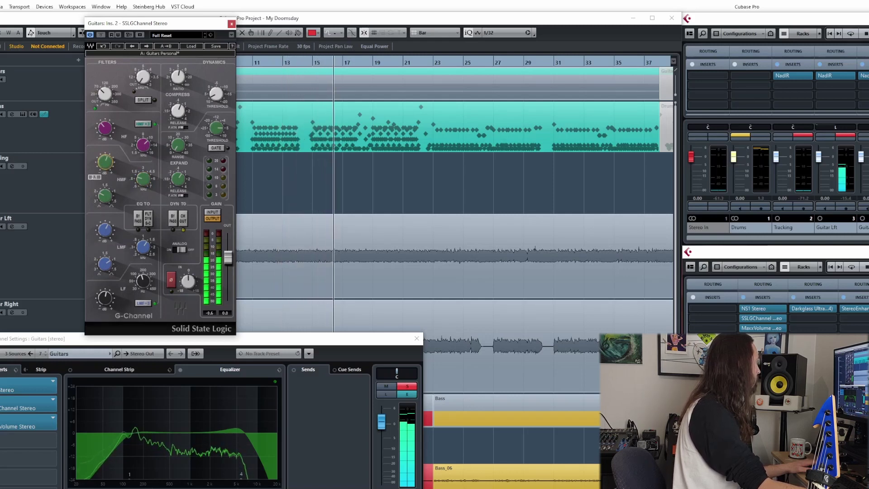
# Fine-tune the HMF band's Q, gain and frequency, and compare the soloed guitars with SSLGChannel off and on
pyautogui.moveTo(105, 197); pyautogui.dragTo(105, 195)
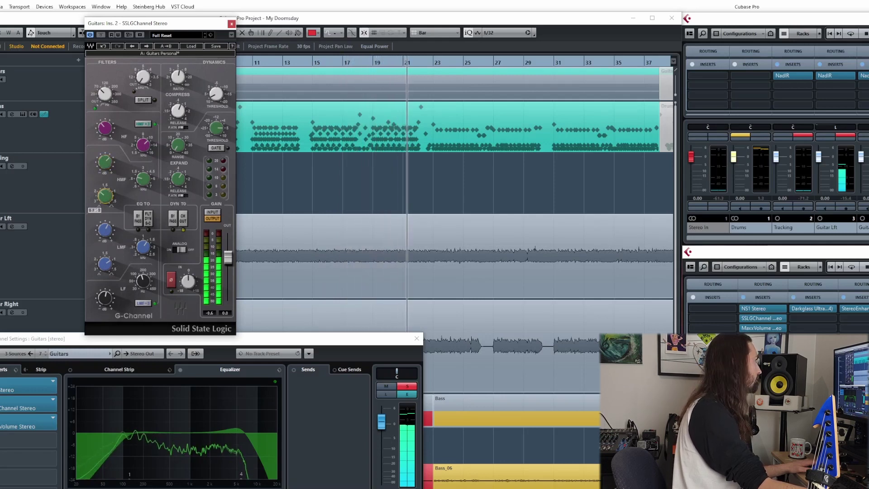
pyautogui.moveTo(105, 162); pyautogui.dragTo(105, 158)
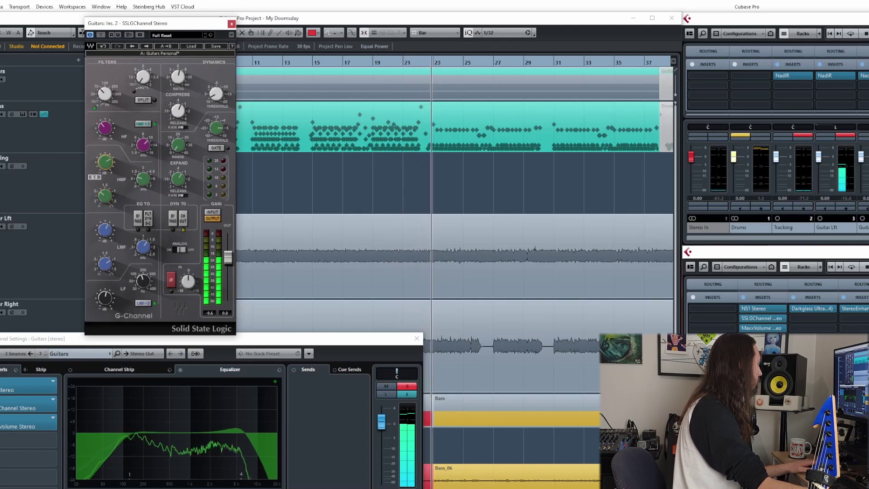
pyautogui.moveTo(143, 179); pyautogui.dragTo(105, 166)
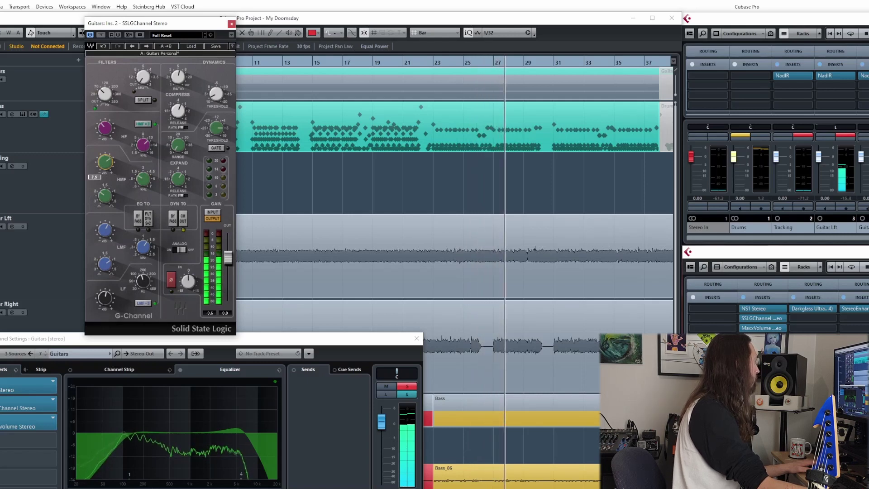
pyautogui.click(89, 35)
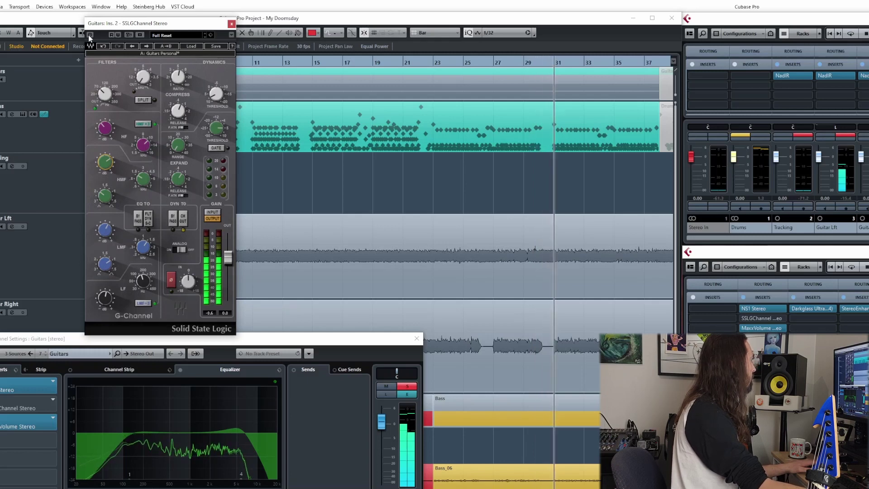
pyautogui.click(89, 35)
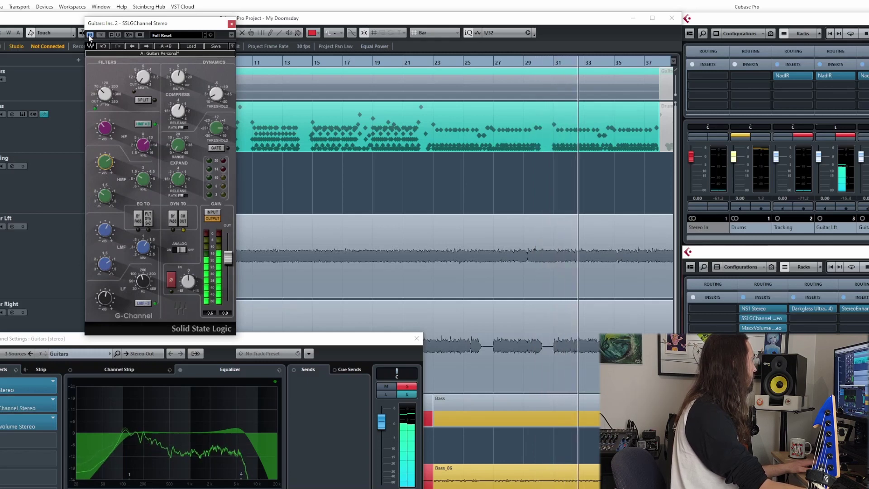
# Readjust the HMF frequency and gain, and check the result against the bypassed SSLGChannel, leaving it on
pyautogui.click(141, 180)
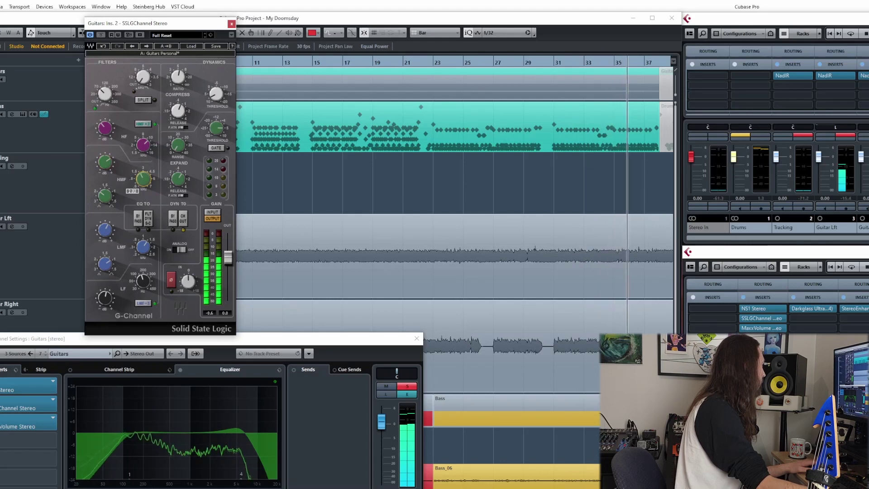
pyautogui.moveTo(142, 181); pyautogui.dragTo(141, 186)
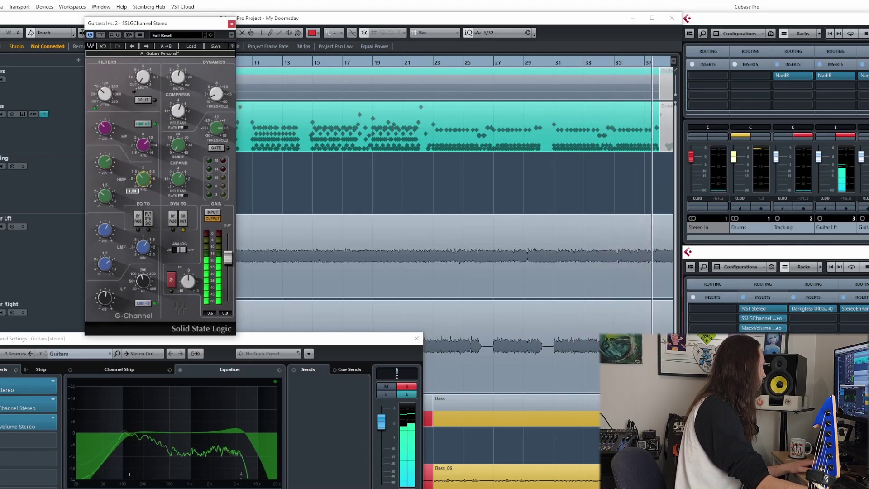
pyautogui.click(105, 162)
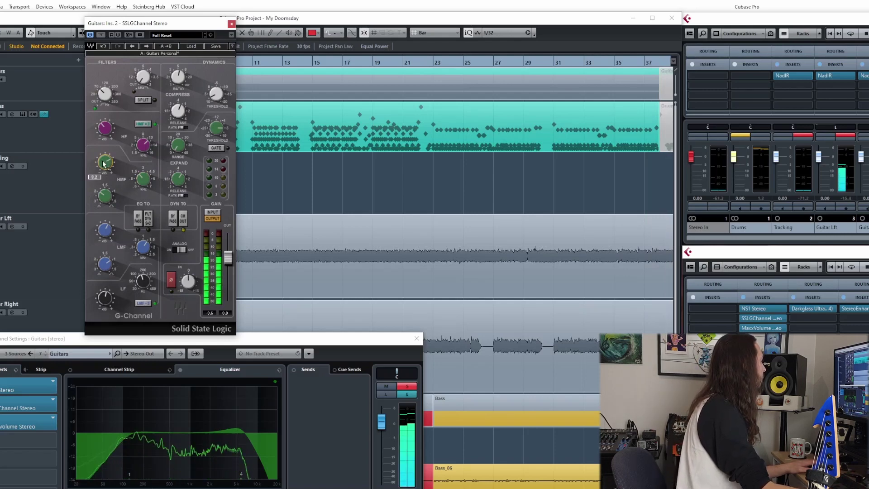
pyautogui.click(90, 35)
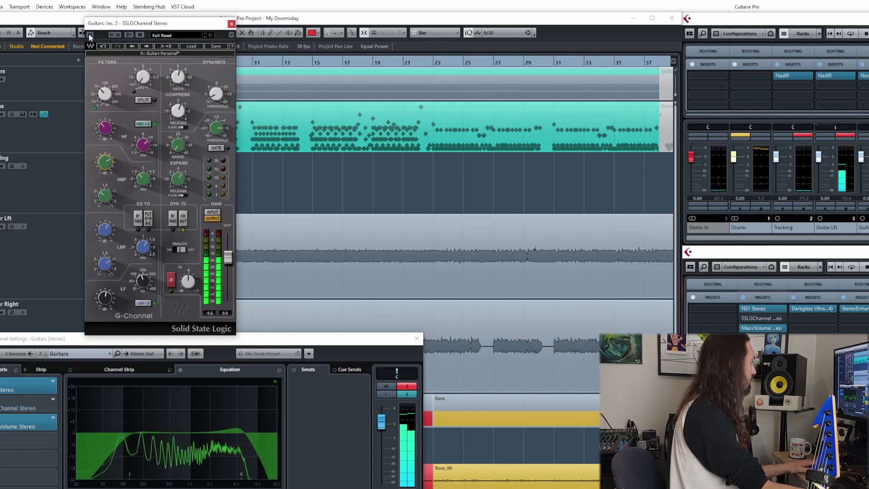
pyautogui.click(90, 35)
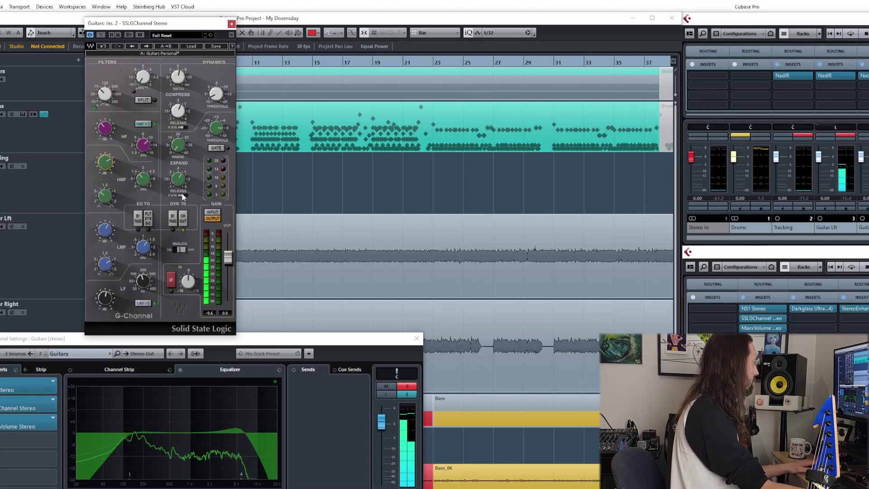
# Unsolo Guitars, close the SSLGChannel and channel settings windows, and stop playback after listening to the full mix
pyautogui.click(414, 386)
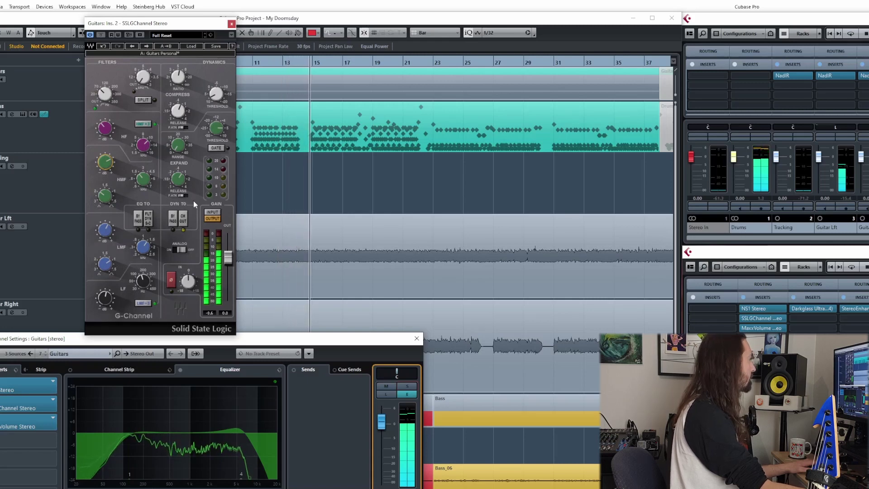
pyautogui.click(231, 23)
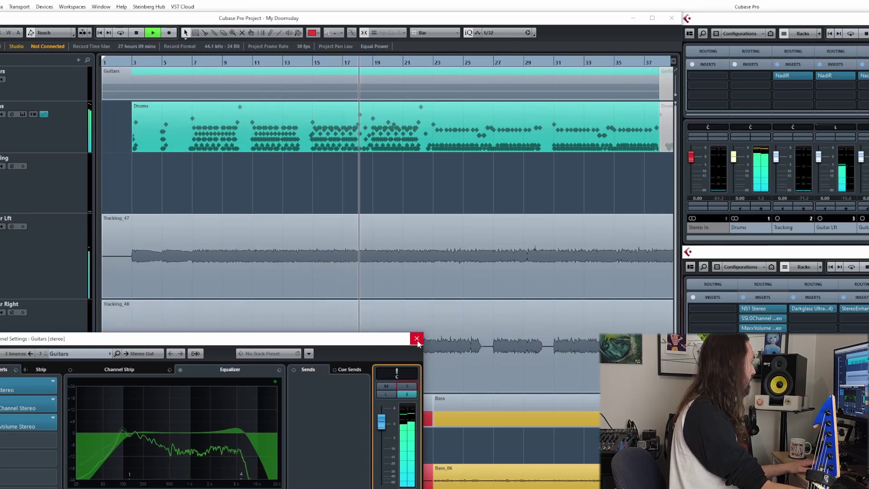
pyautogui.click(417, 339)
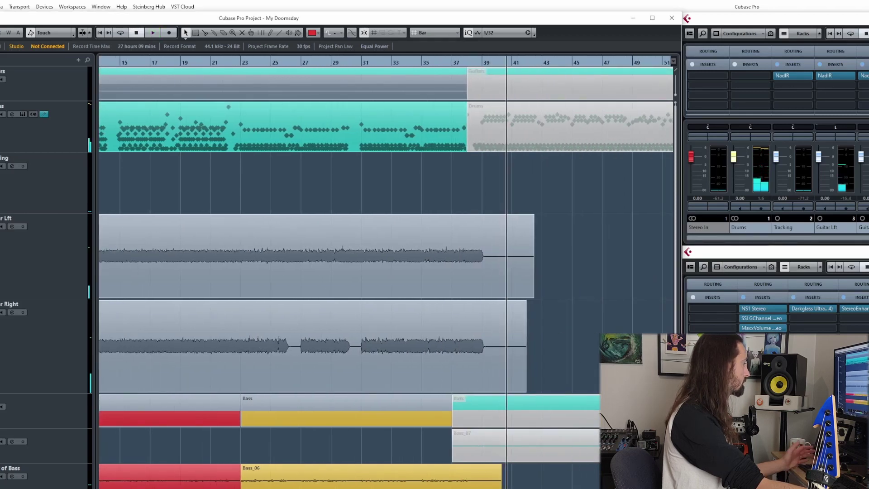
pyautogui.press('space')
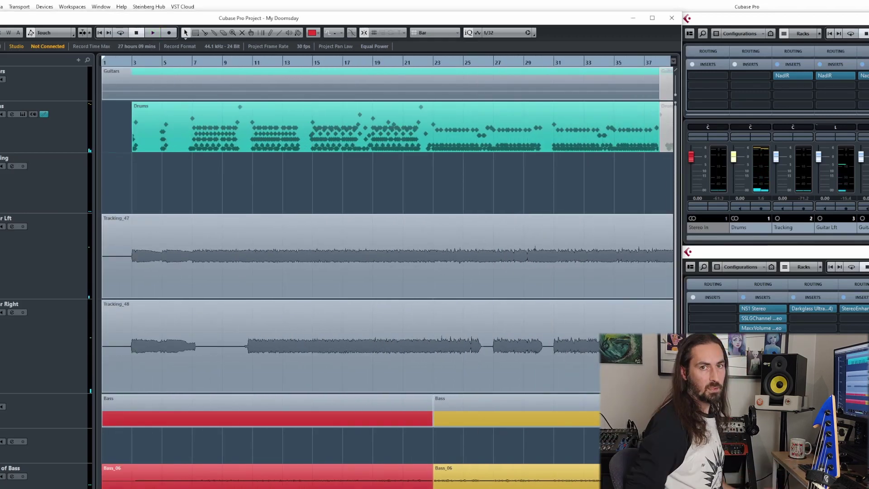